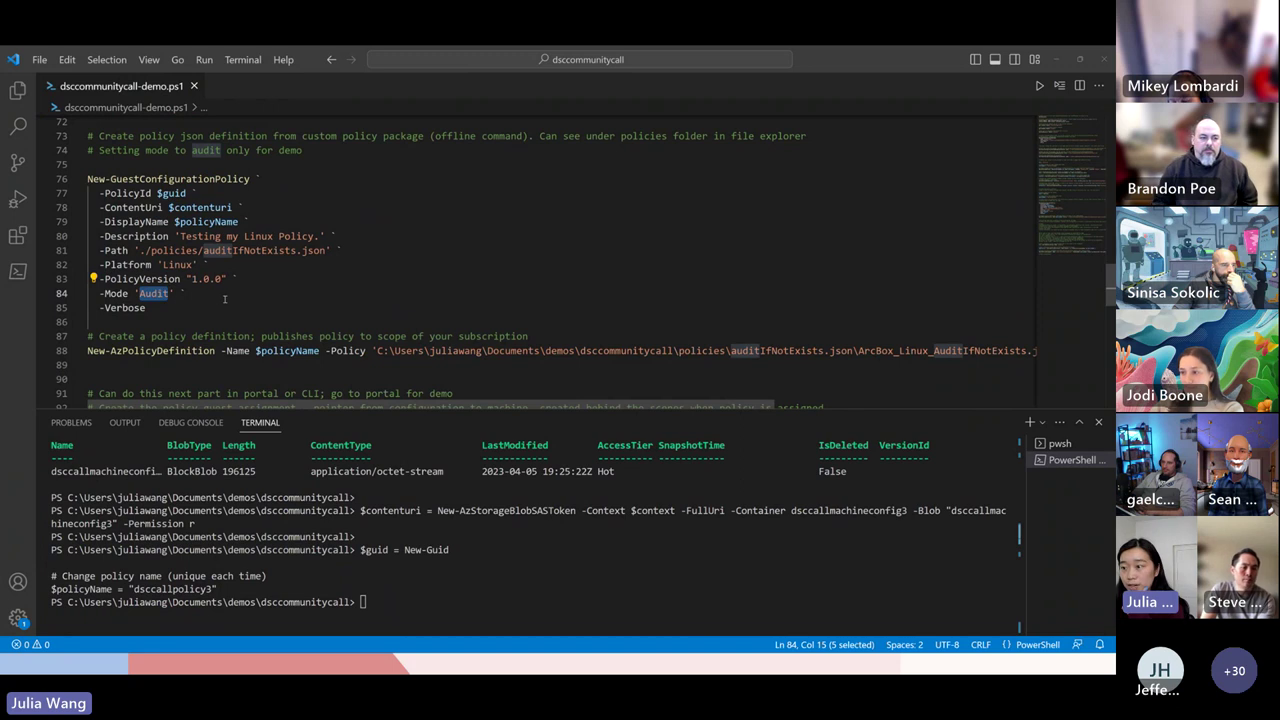
Step: Run the whole New-GuestConfigurationPolicy block from the script to generate the Linux audit policy's JSON definition
left_click_drag(146, 308, 89, 180)
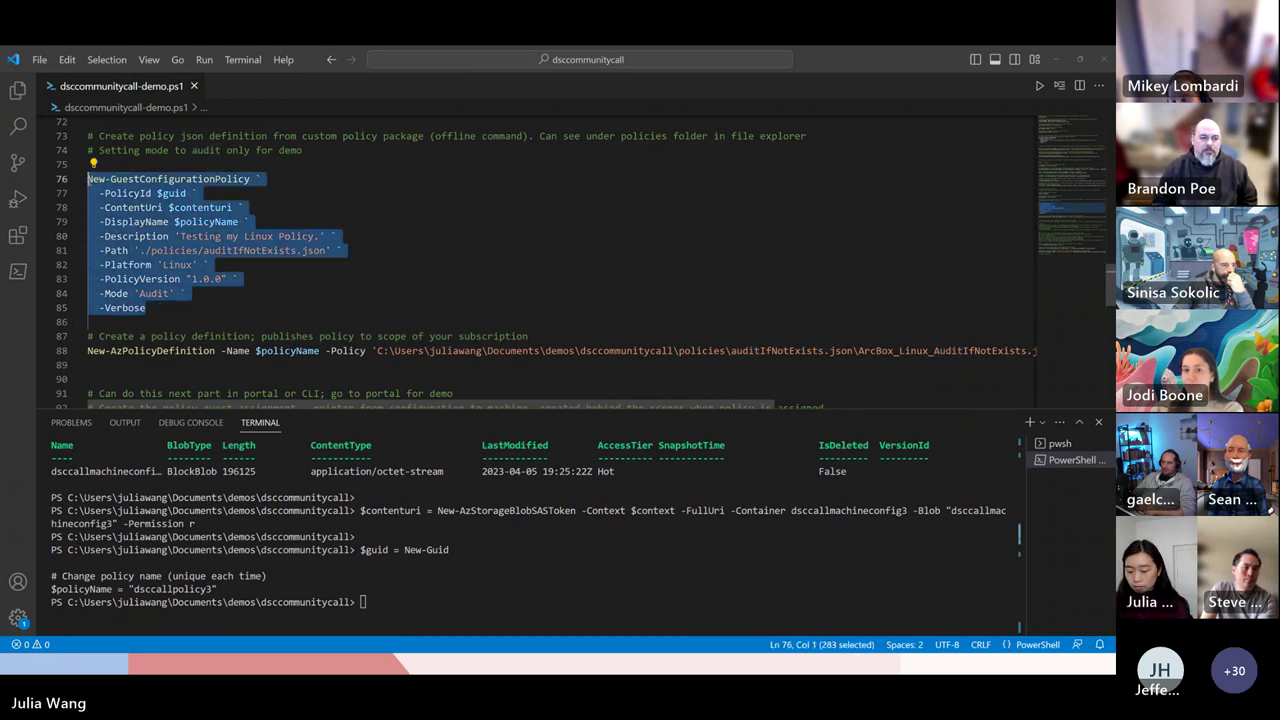
key("F8")
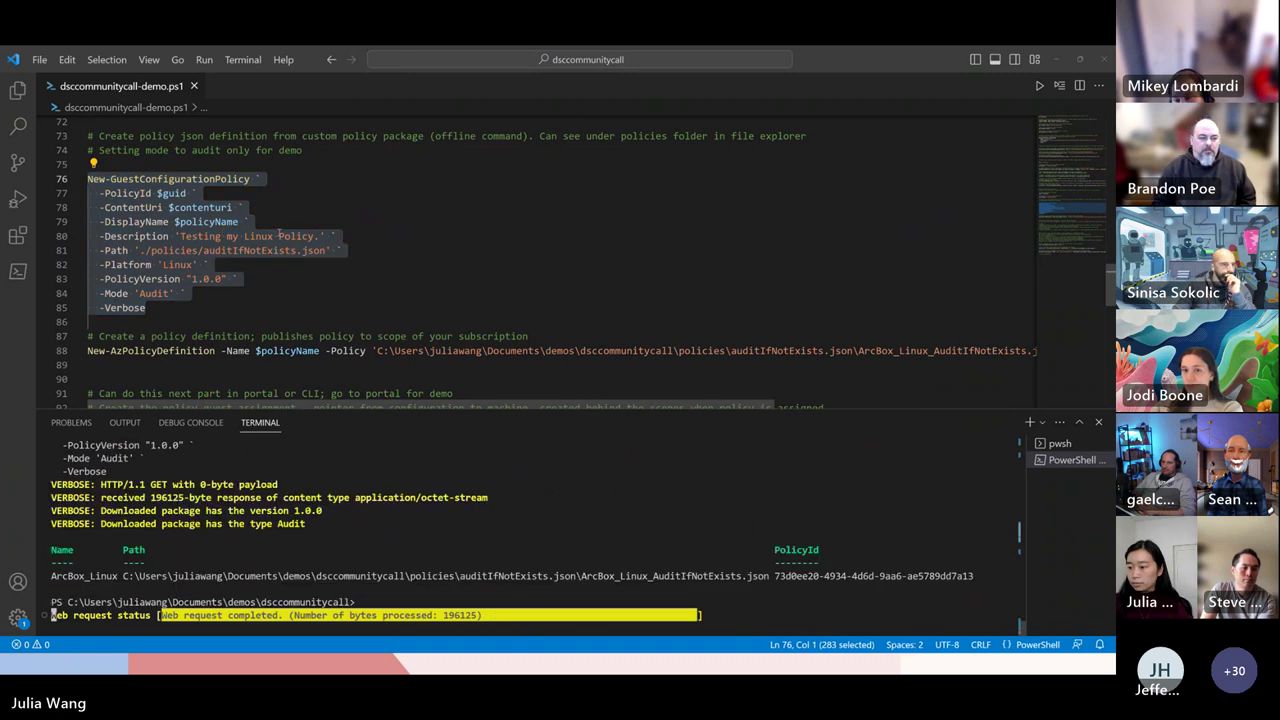
left_click(240, 280)
scroll(240, 280, "down", 2)
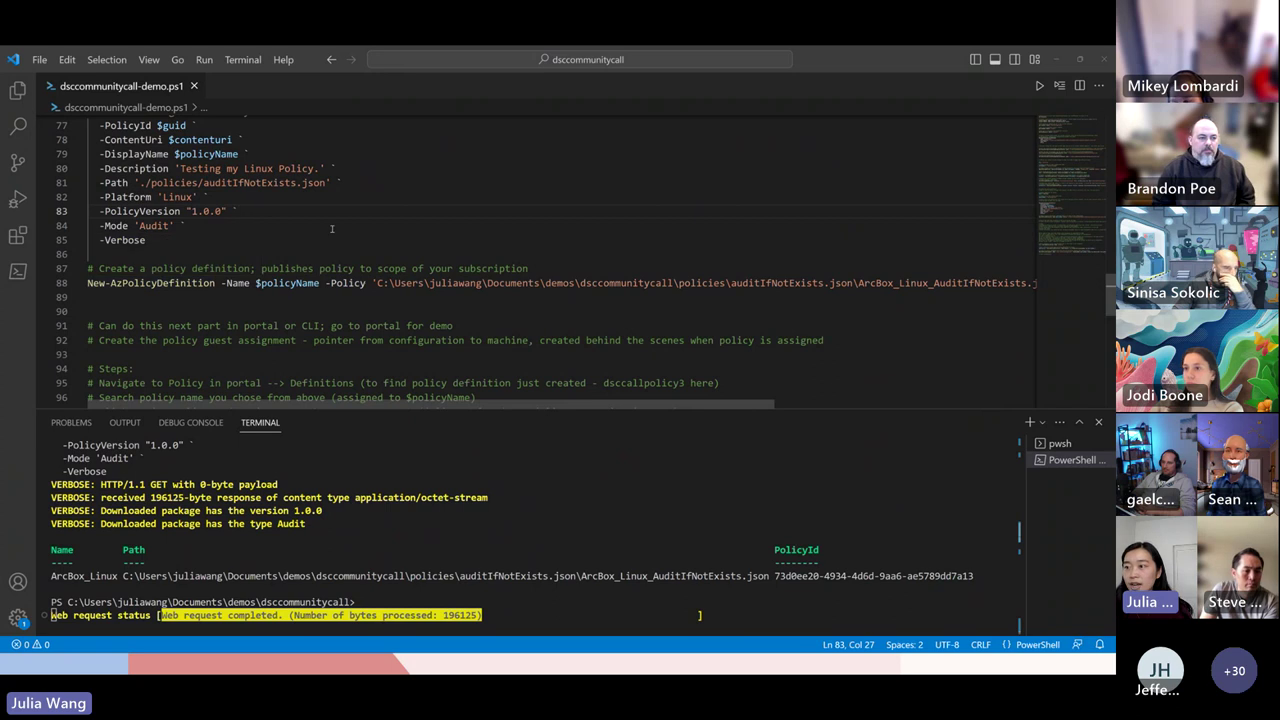
scroll(332, 230, "up", 2)
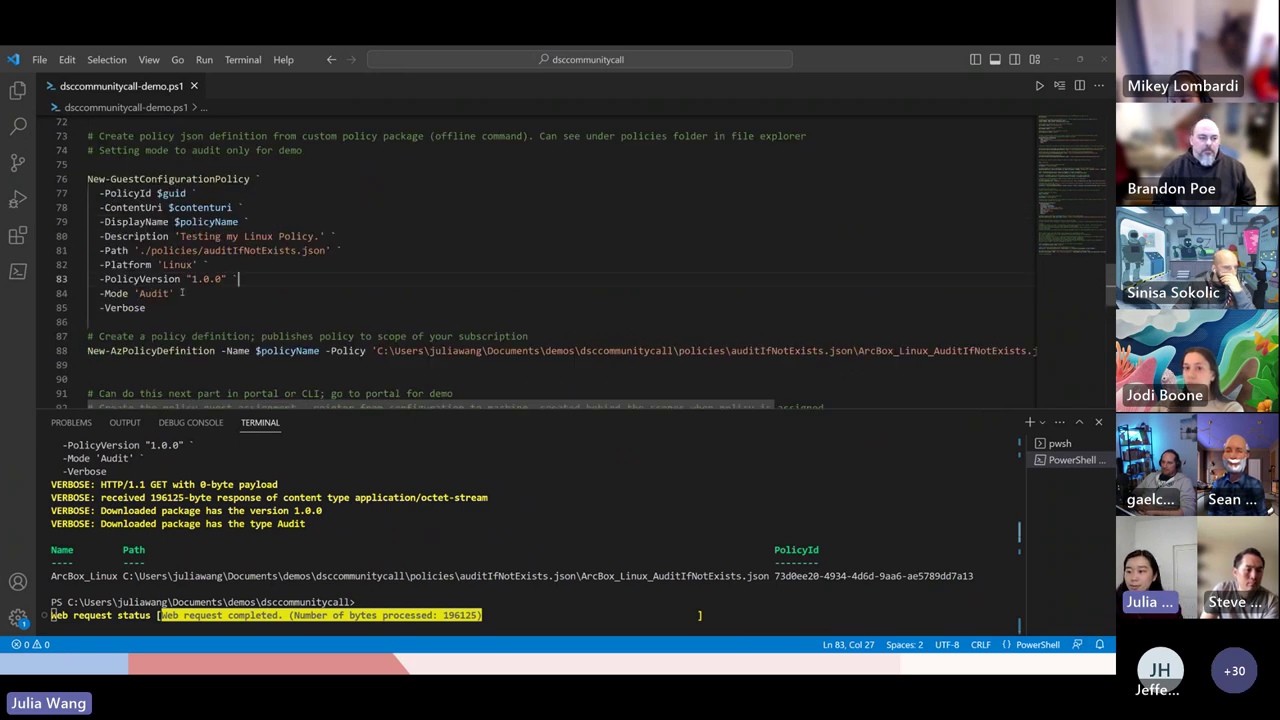
Step: Run the New-AzPolicyDefinition line of the script to publish the policy definition to the subscription
mouse_move(157, 345)
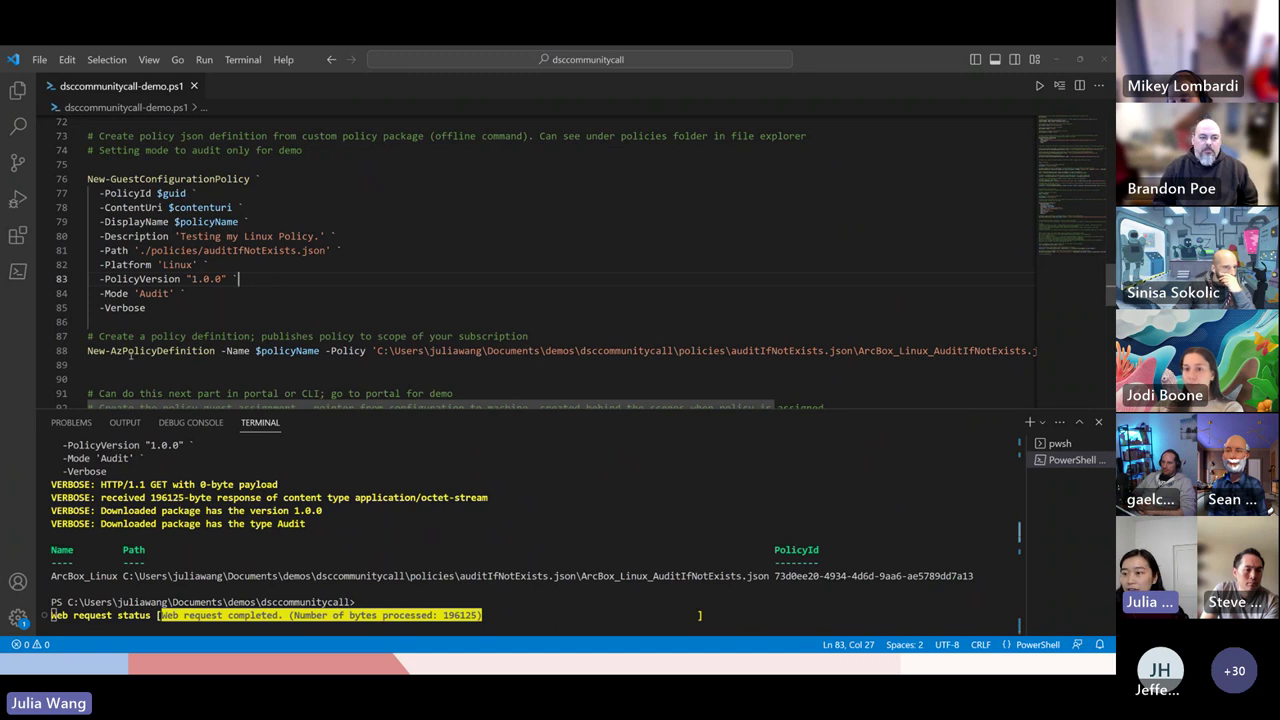
double_click(131, 352)
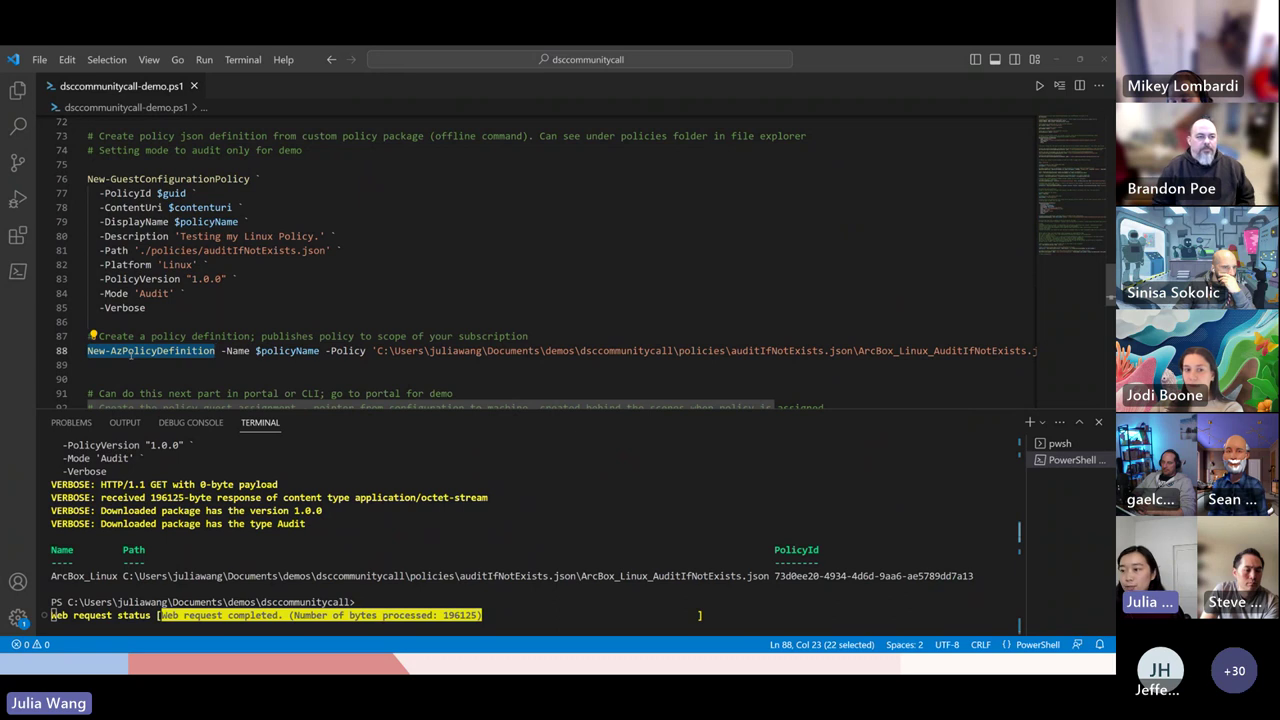
left_click(135, 352)
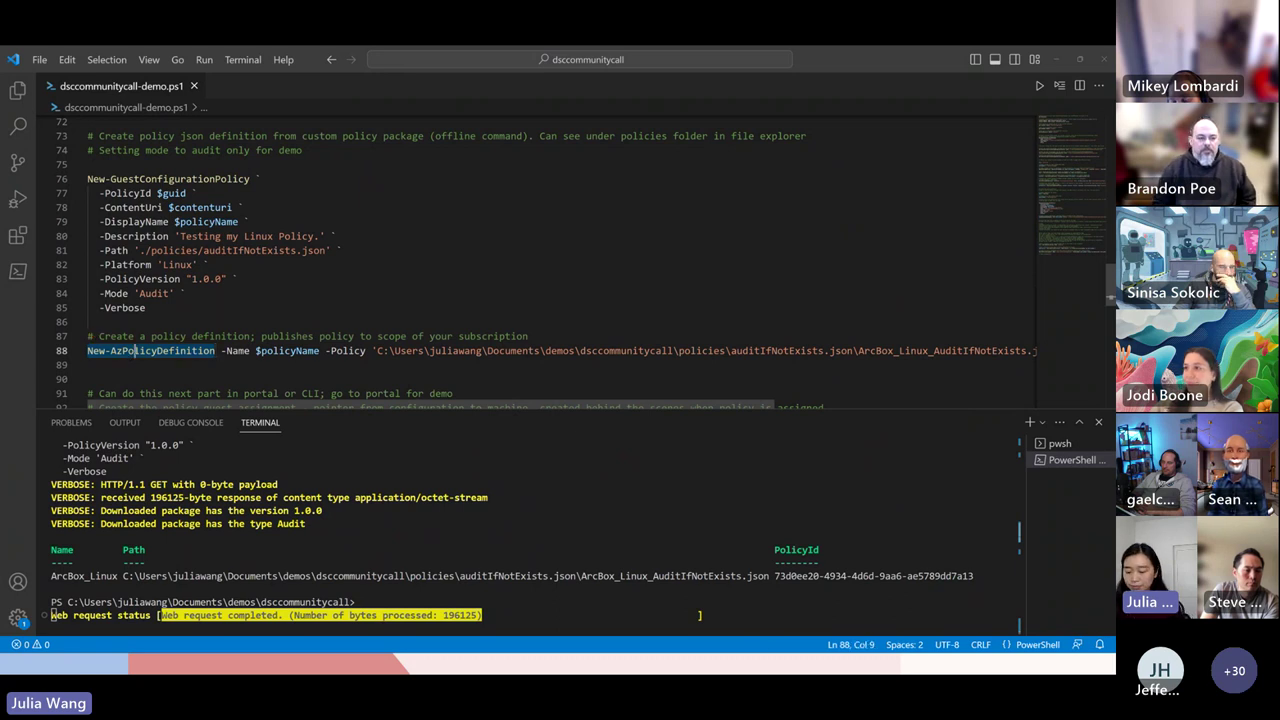
key("F8")
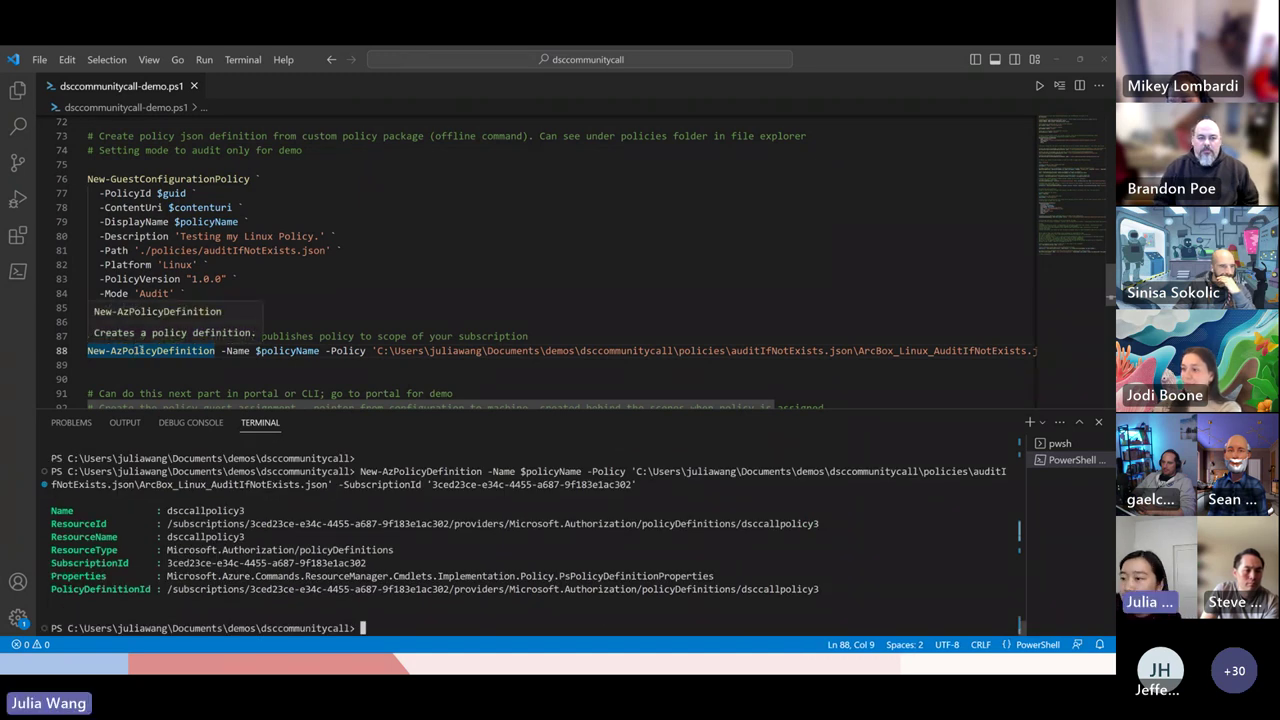
left_click(305, 292)
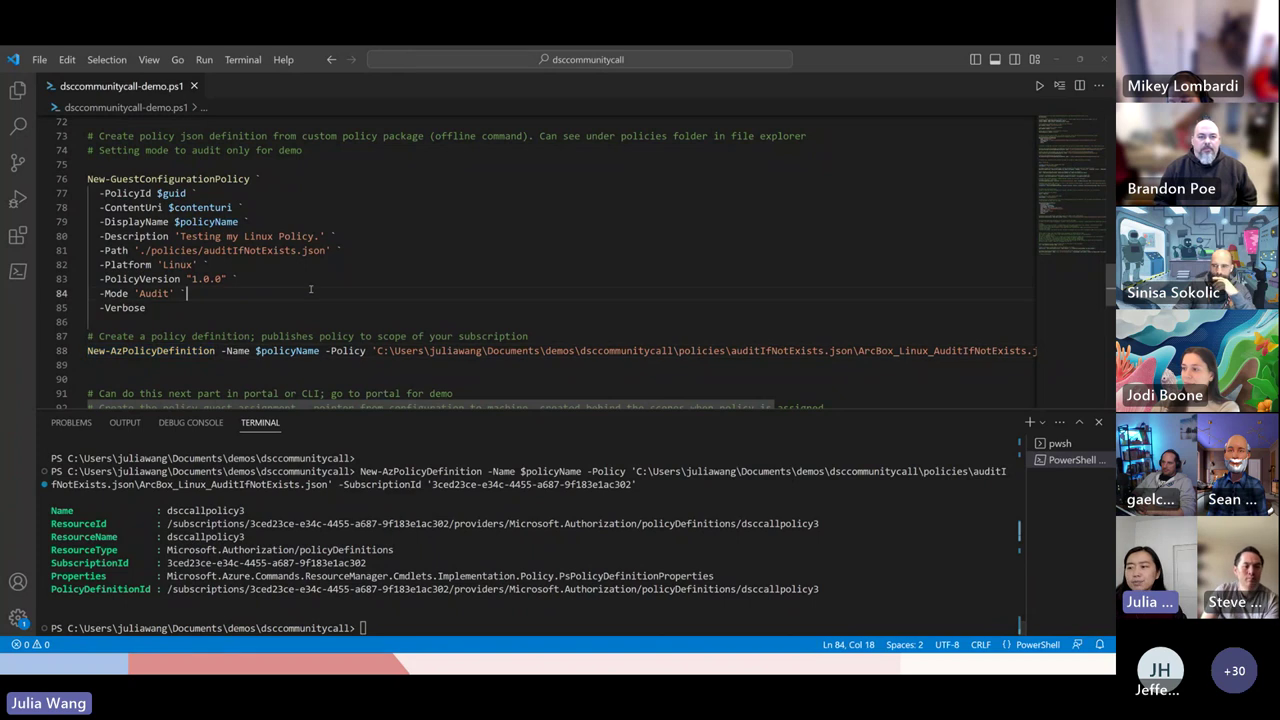
scroll(305, 292, "down", 2)
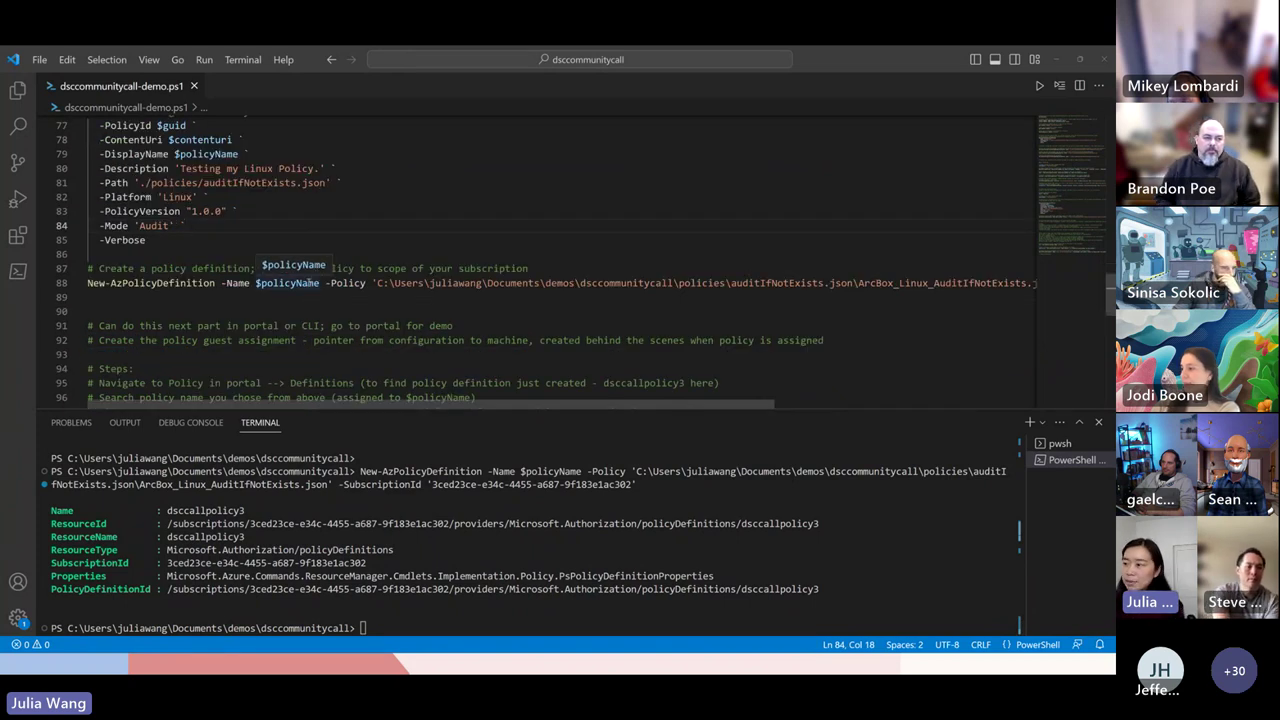
left_click(382, 283)
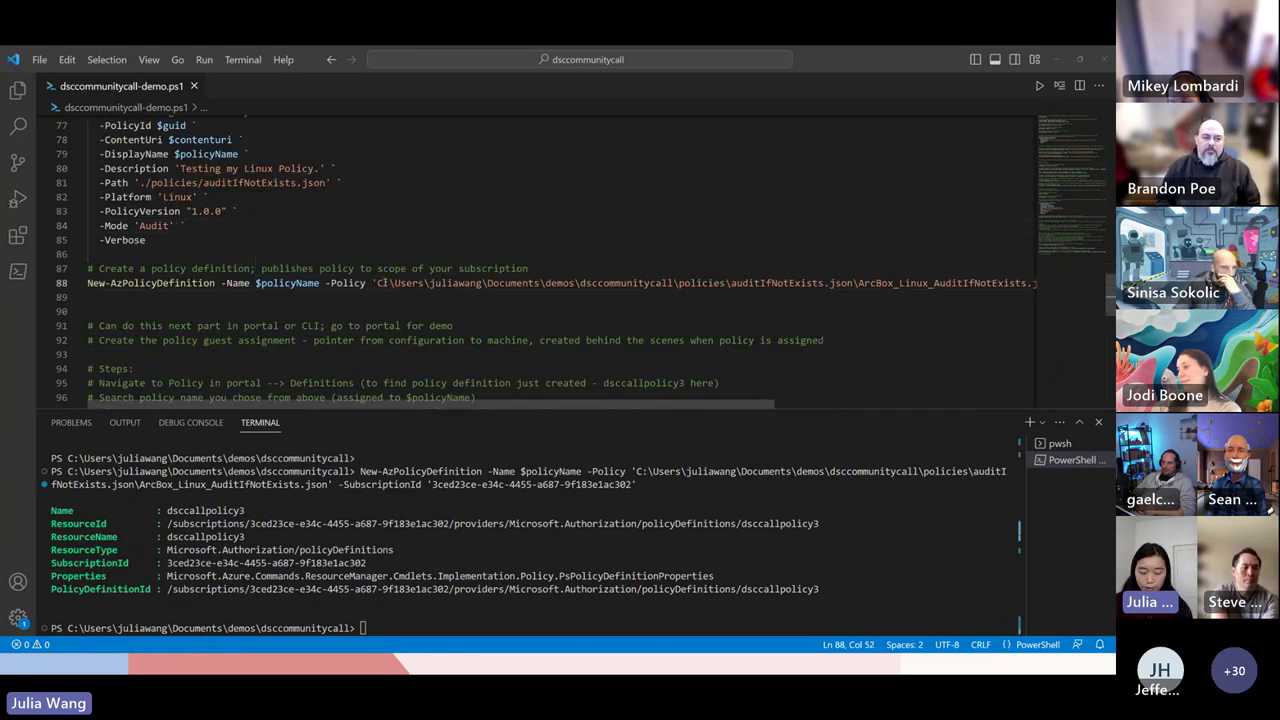
Step: Switch to the Azure portal in the browser, search for "policy" and open the Policy service
key("alt+Tab")
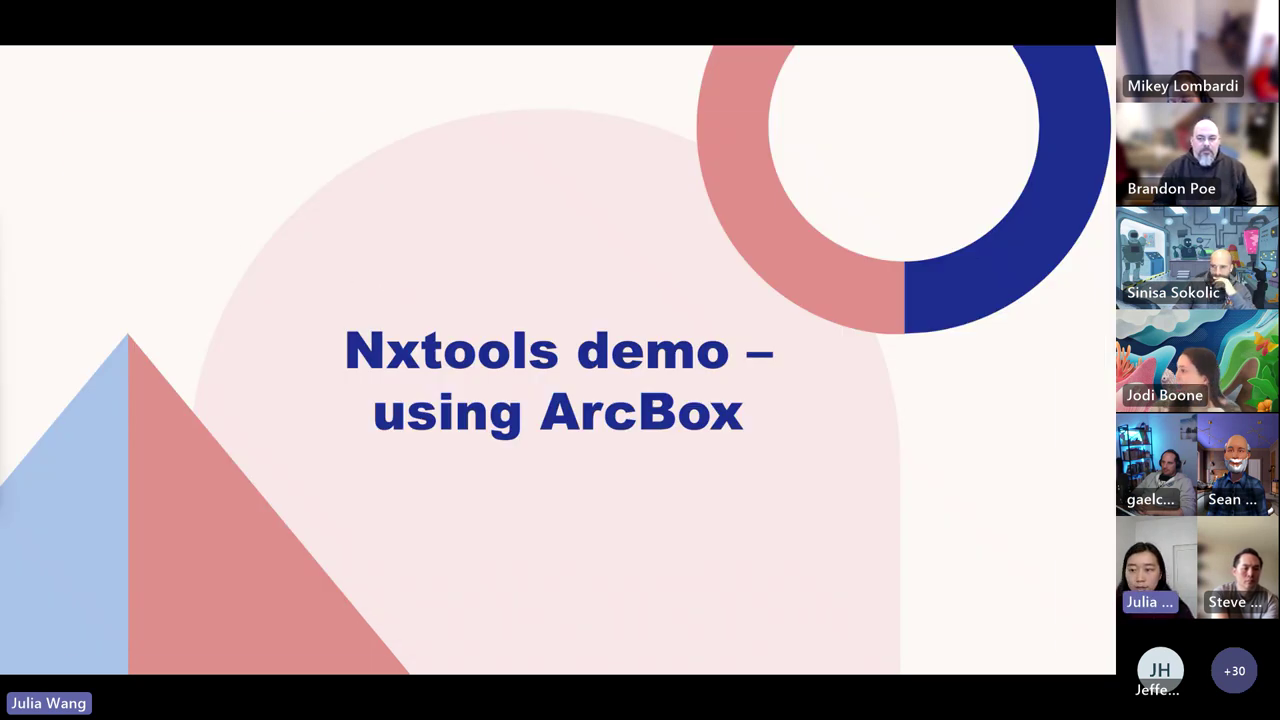
key("alt+Tab")
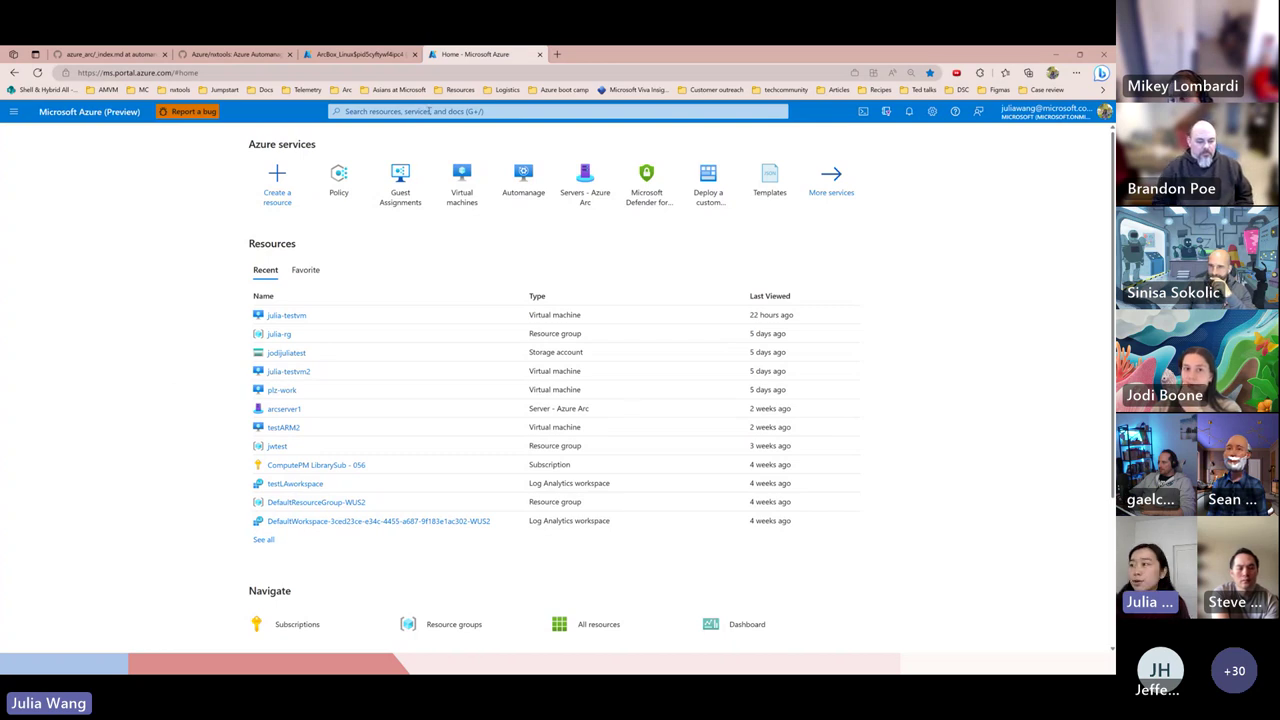
left_click(432, 111)
type("policy")
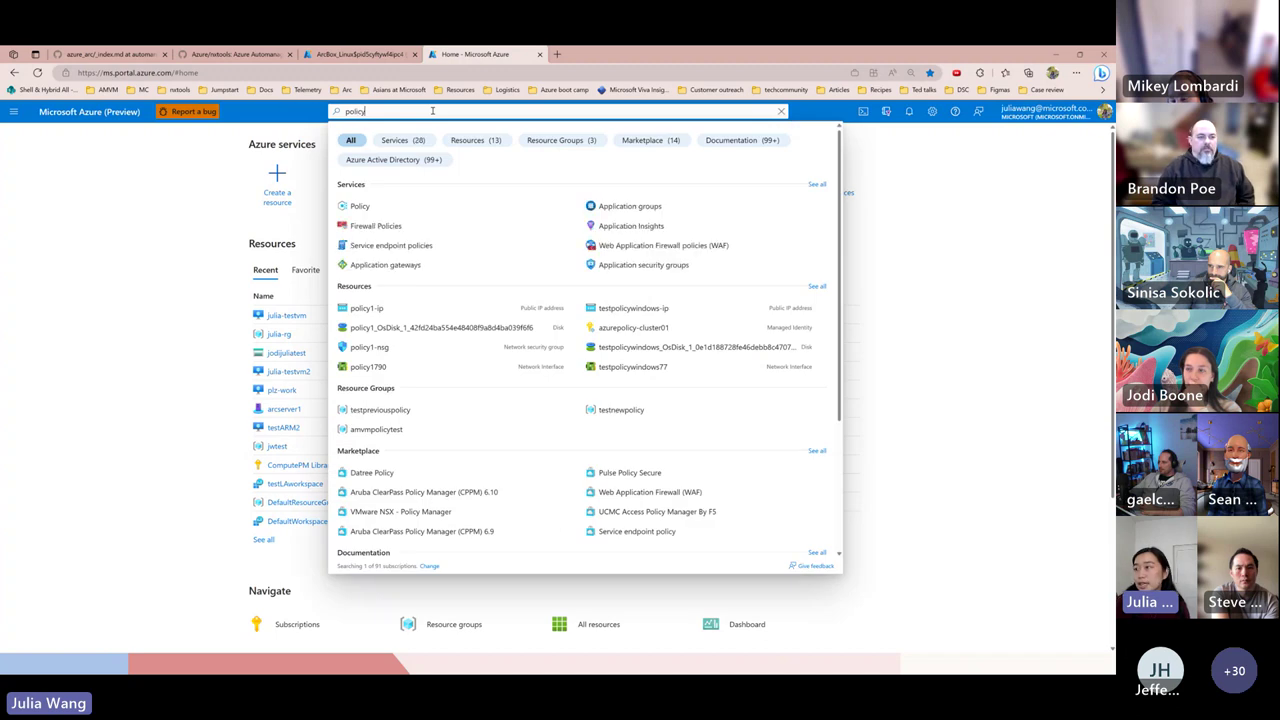
left_click(360, 206)
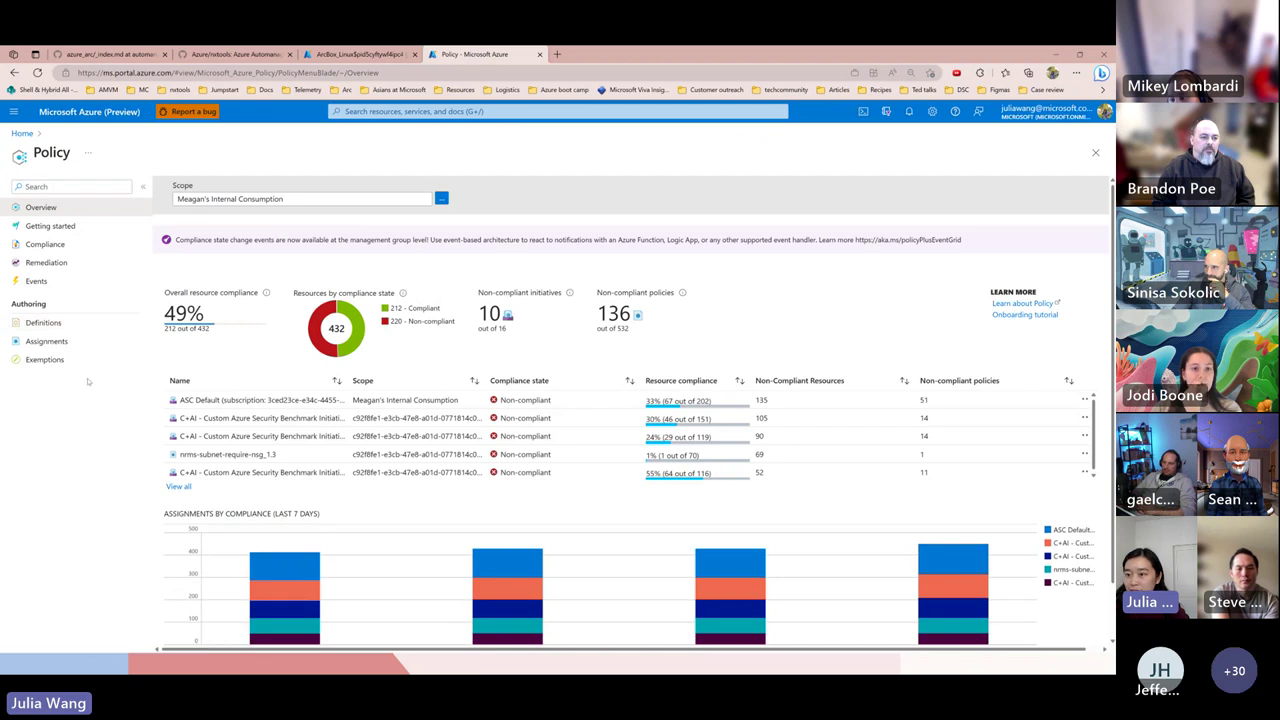
Step: Filter the policy definitions by "dsc" and open the dsccallpolicy3 definition
left_click(69, 327)
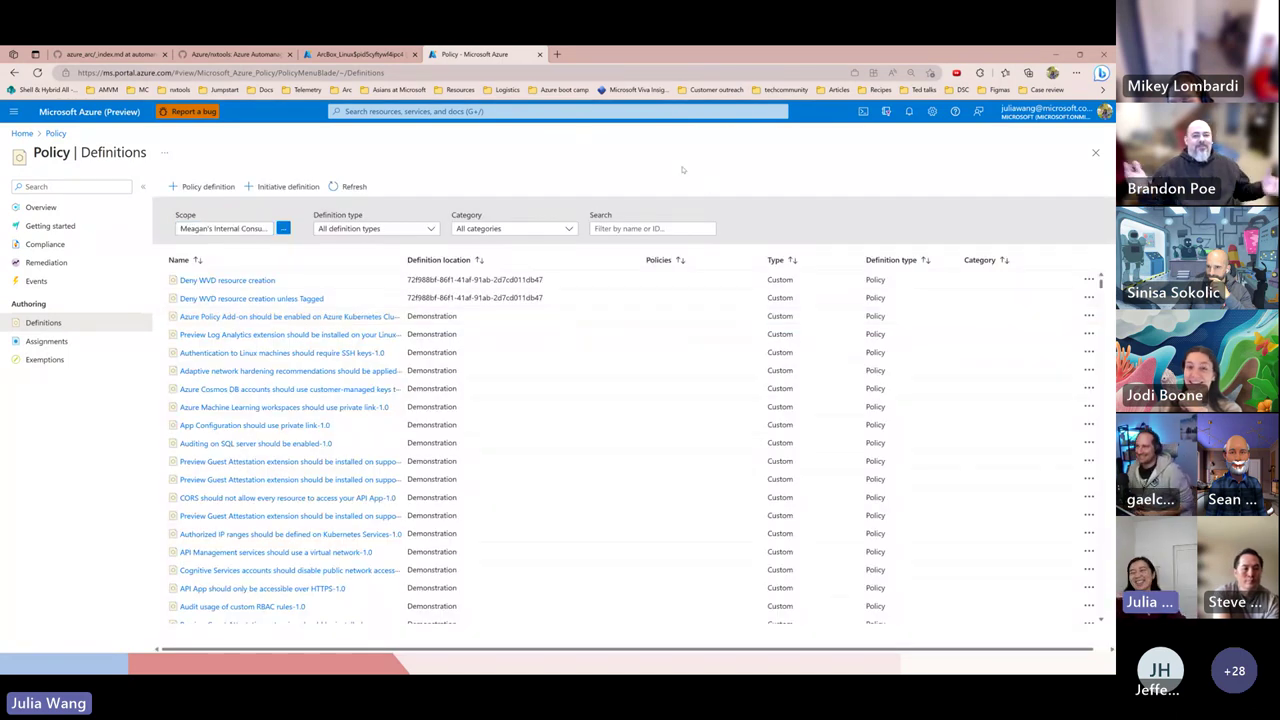
left_click(648, 228)
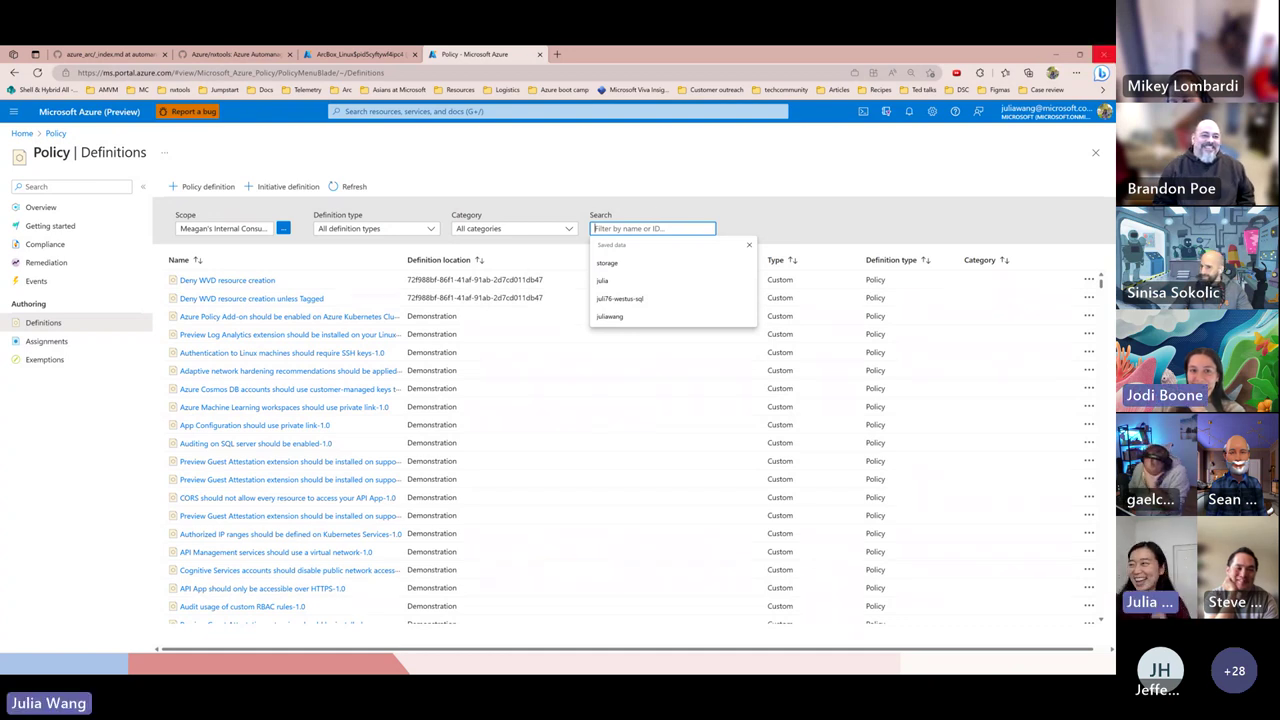
left_click(647, 185)
left_click(629, 228)
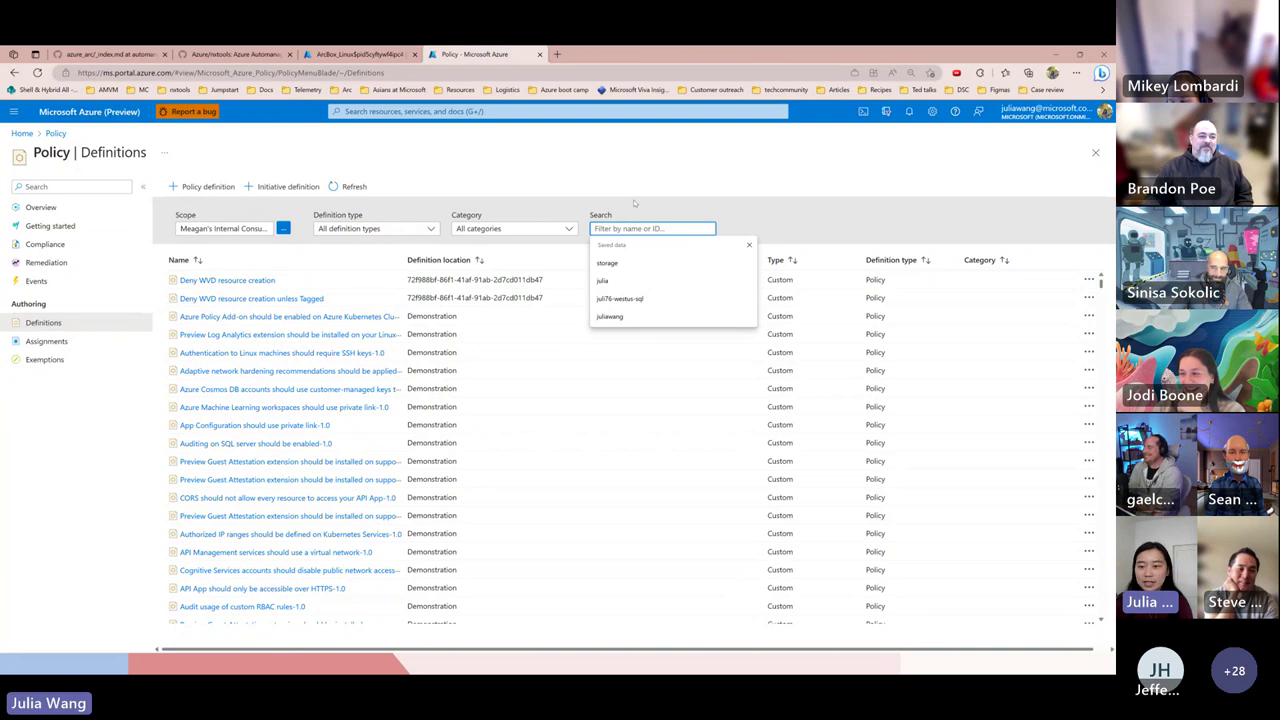
type("dsc")
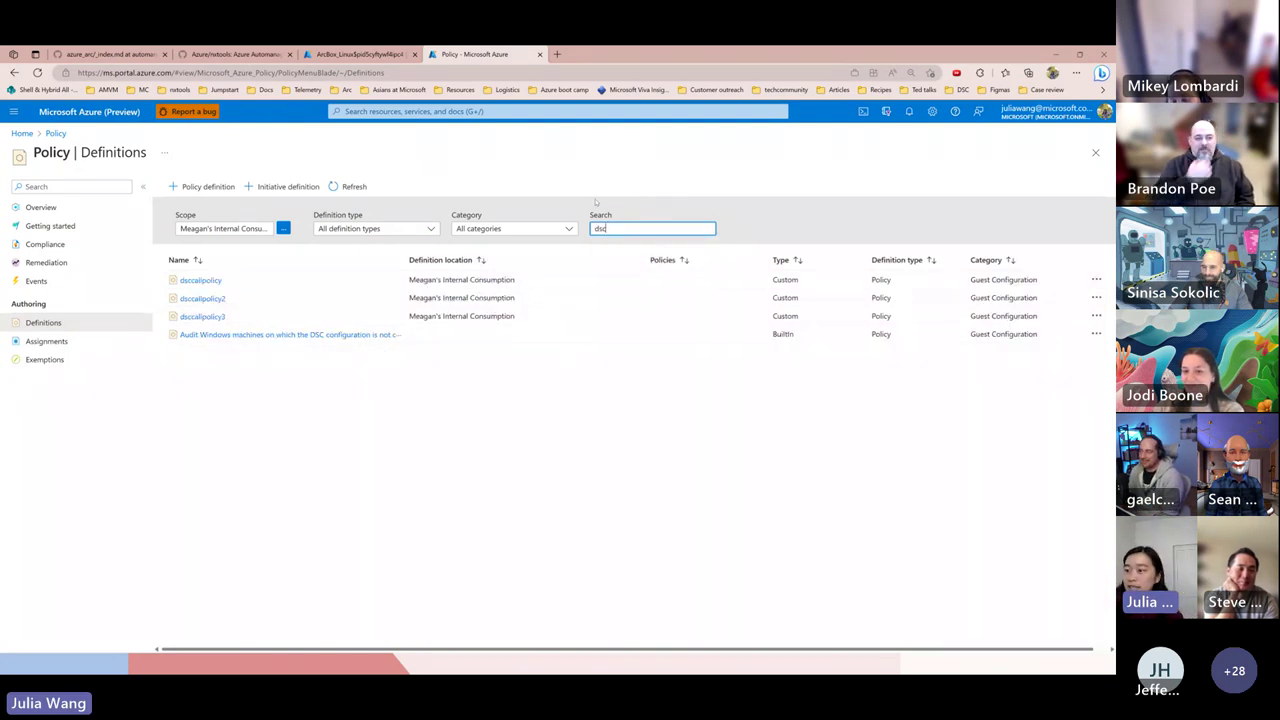
left_click(203, 316)
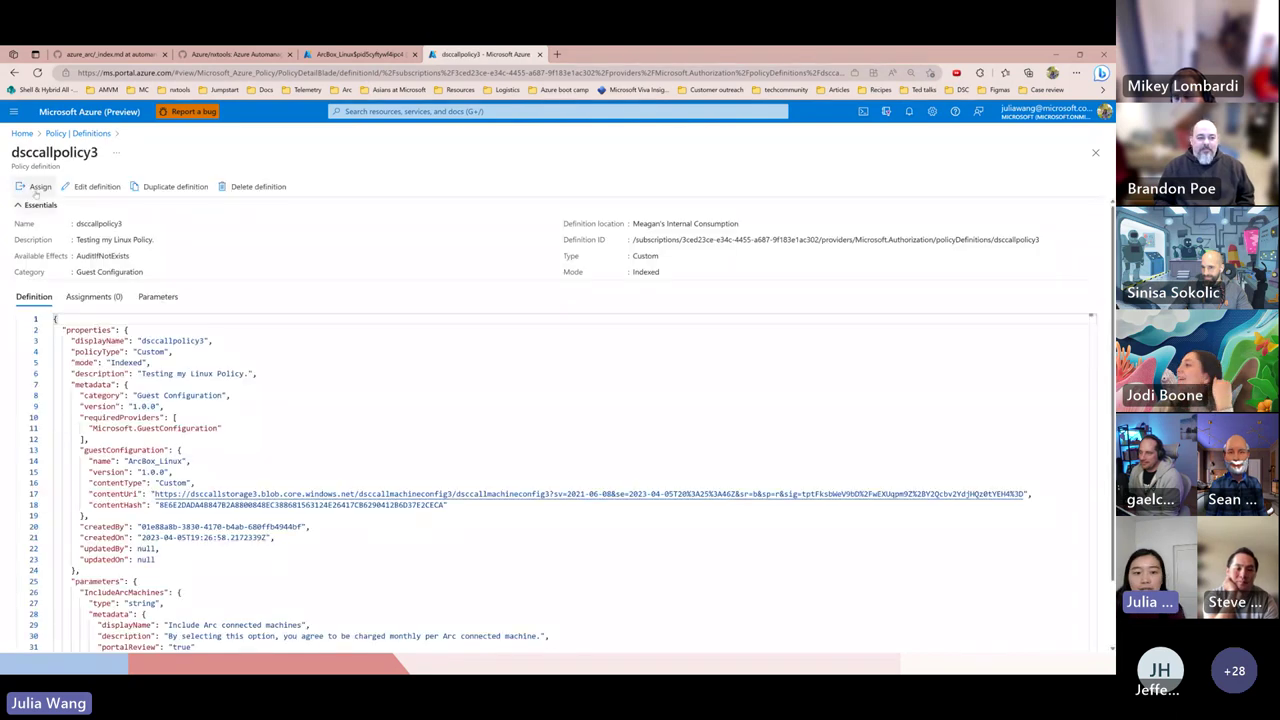
Step: Start assigning dsccallpolicy3 and limit the assignment's scope to the resource group julia-rg
left_click(38, 187)
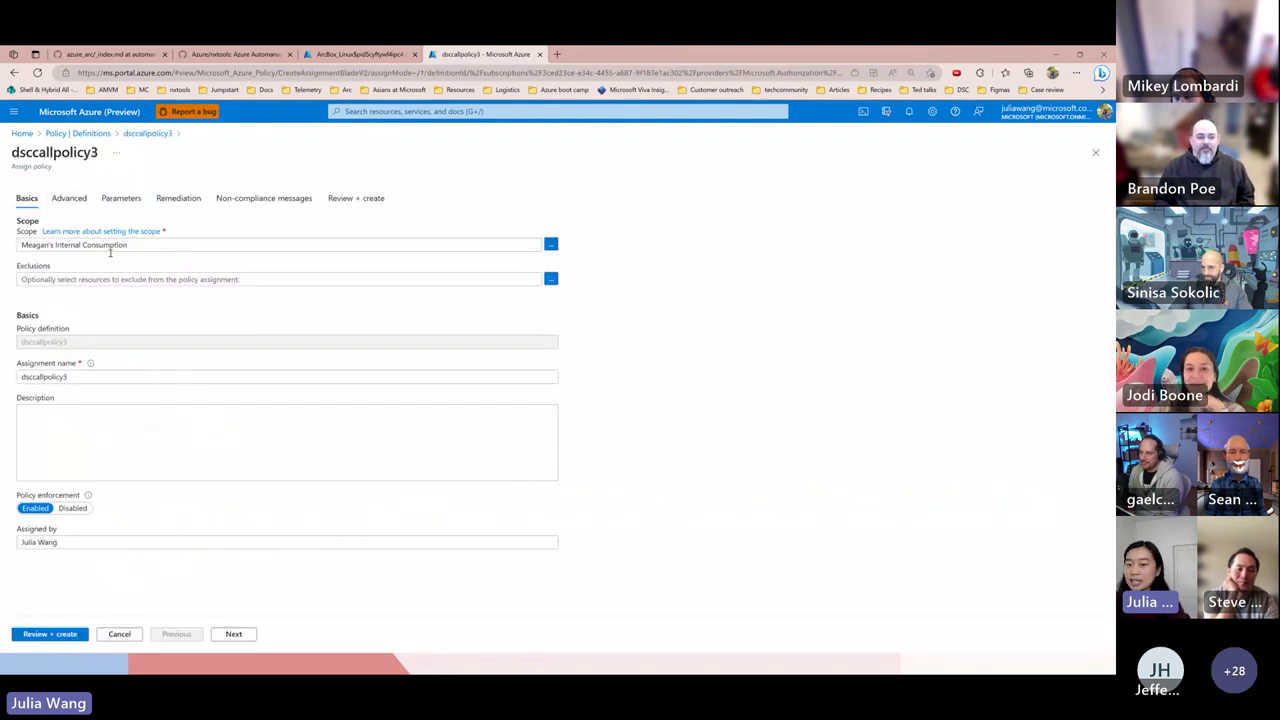
left_click(551, 245)
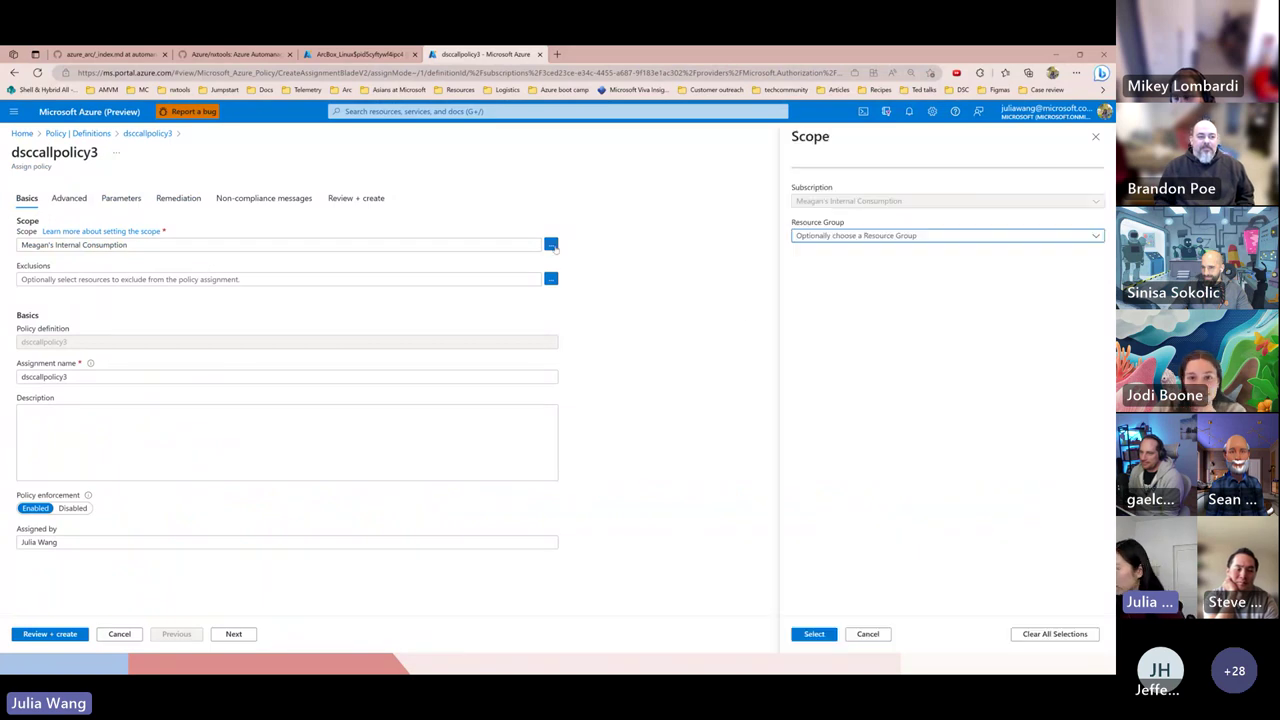
left_click(878, 236)
type("ju")
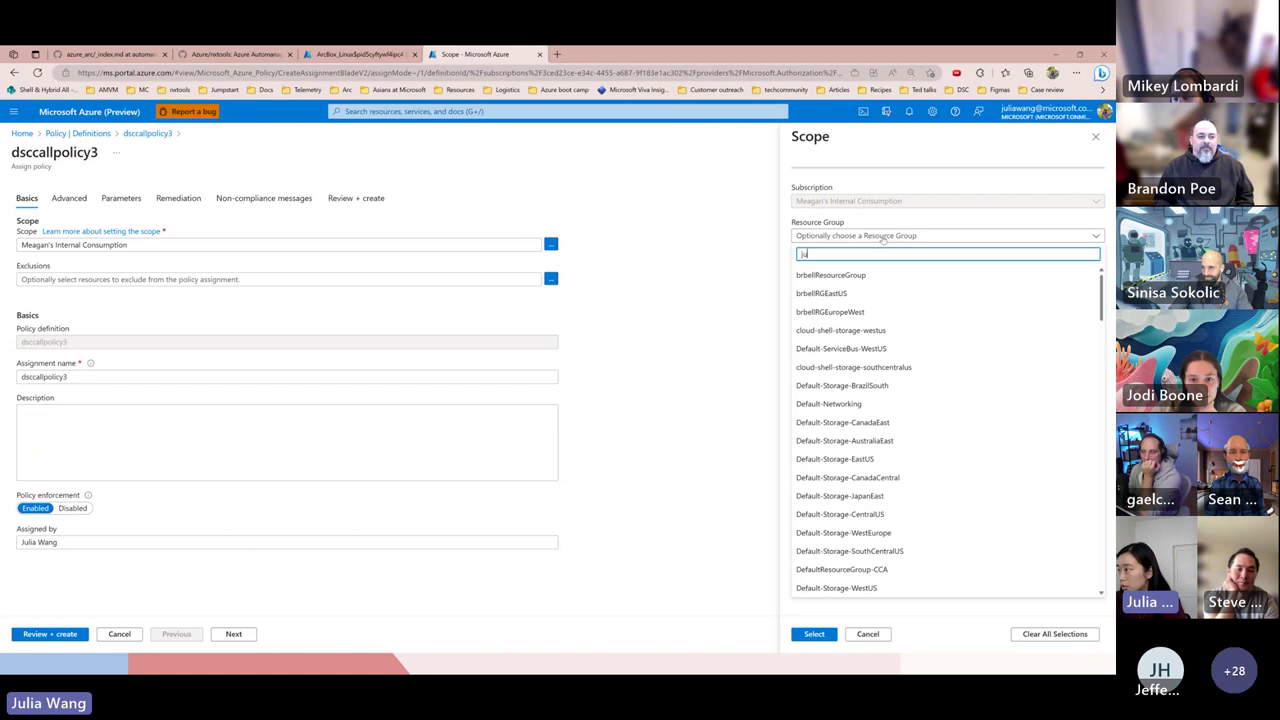
type("li")
left_click(836, 280)
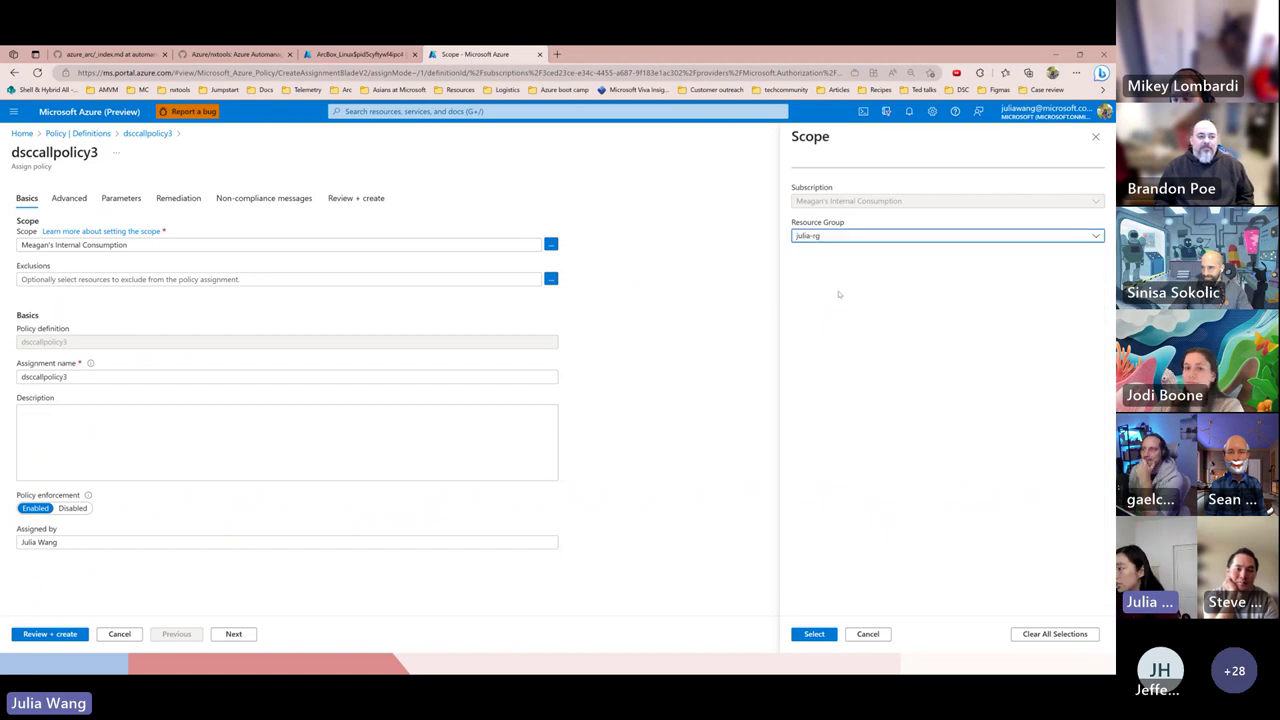
left_click(828, 634)
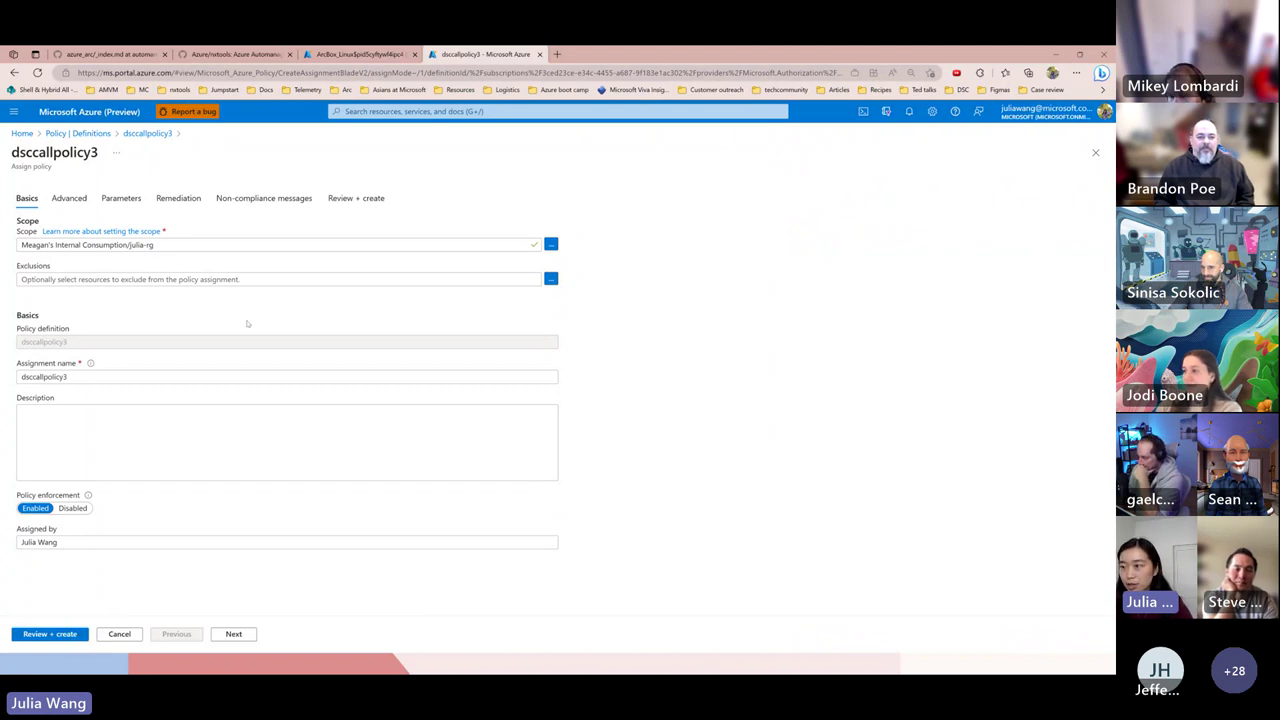
Step: Review and create the dsccallpolicy3 assignment, and check its status in the portal notifications
left_click(72, 636)
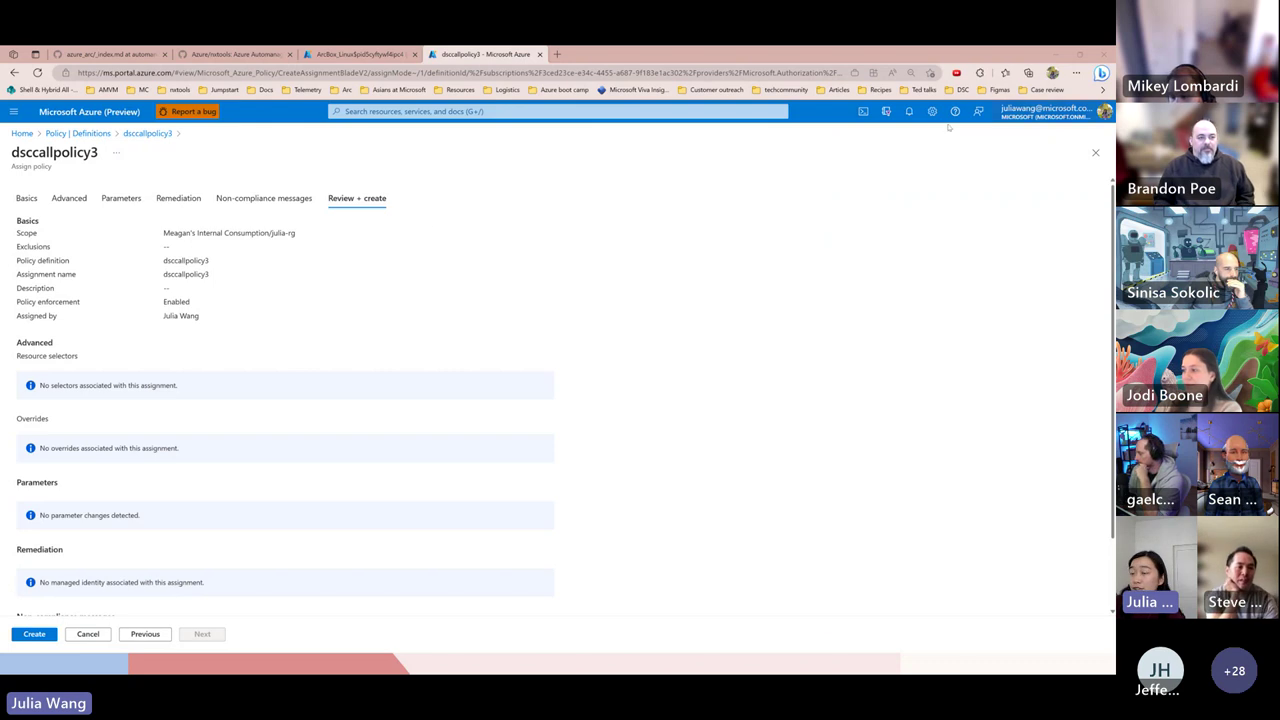
left_click(34, 635)
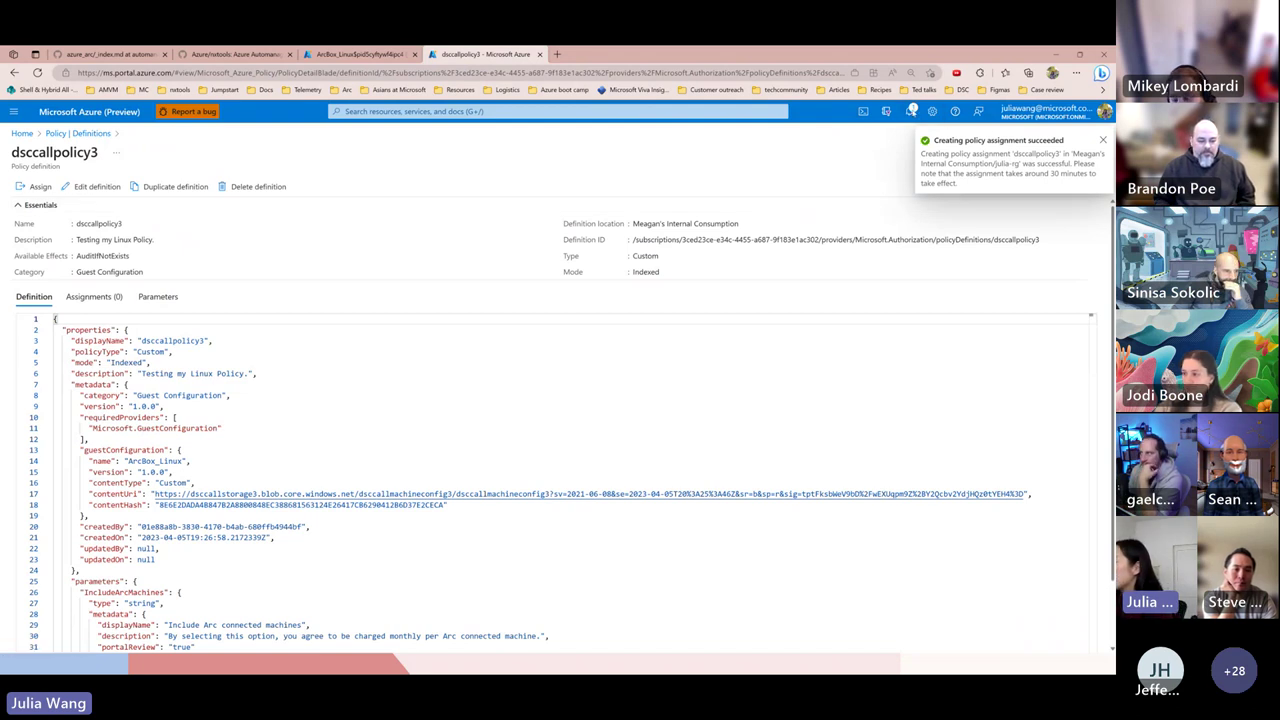
left_click(910, 113)
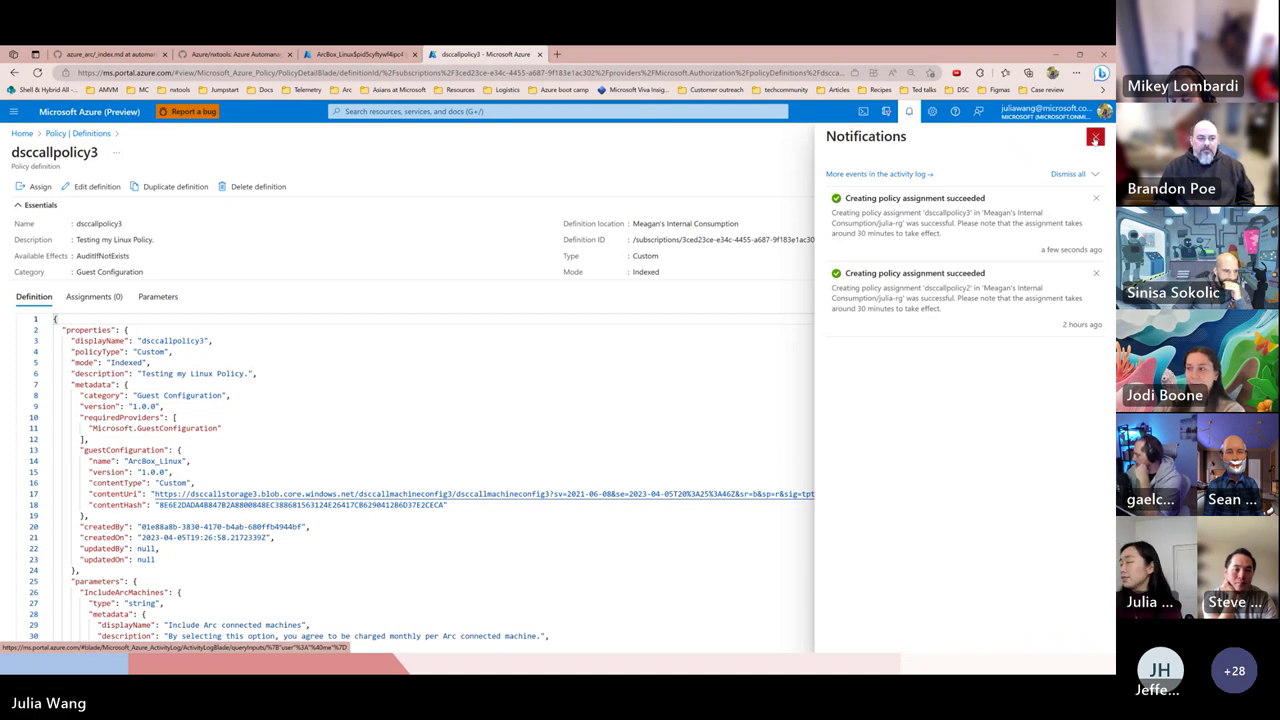
left_click(1095, 137)
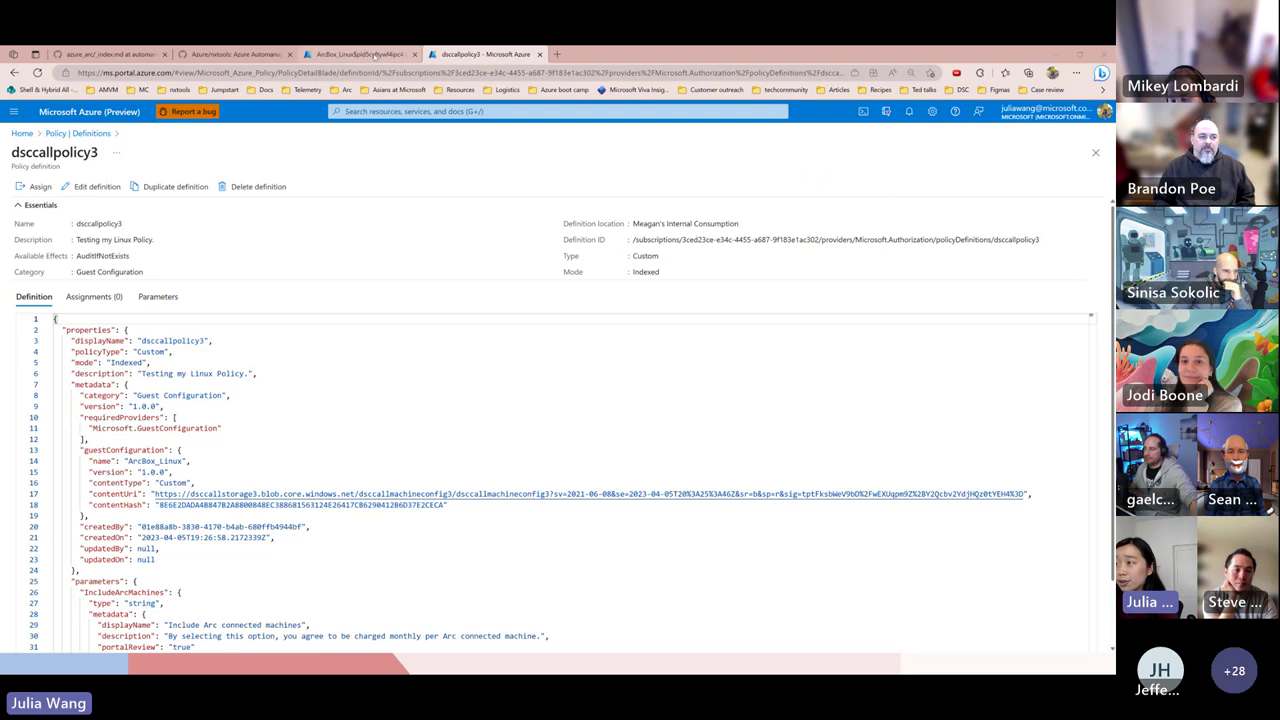
Step: Show the ArcBox_Linux guest assignment's compliance overview that is already open in the browser
left_click(375, 55)
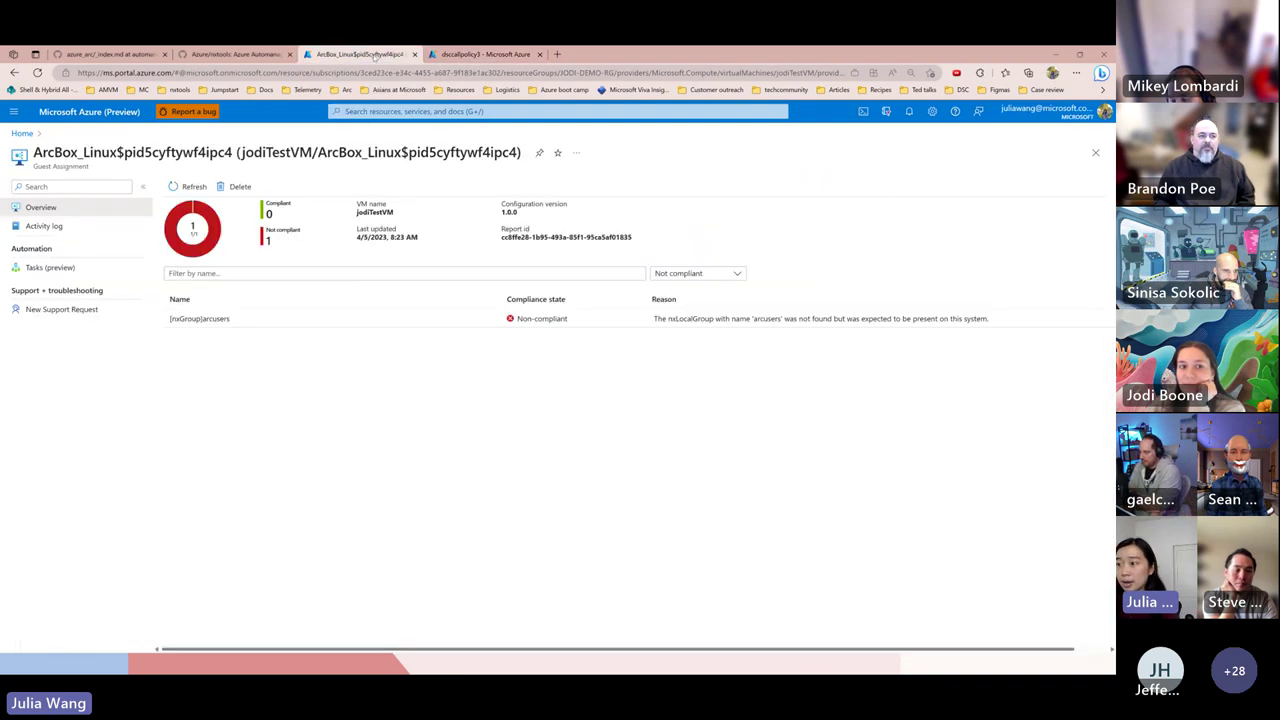